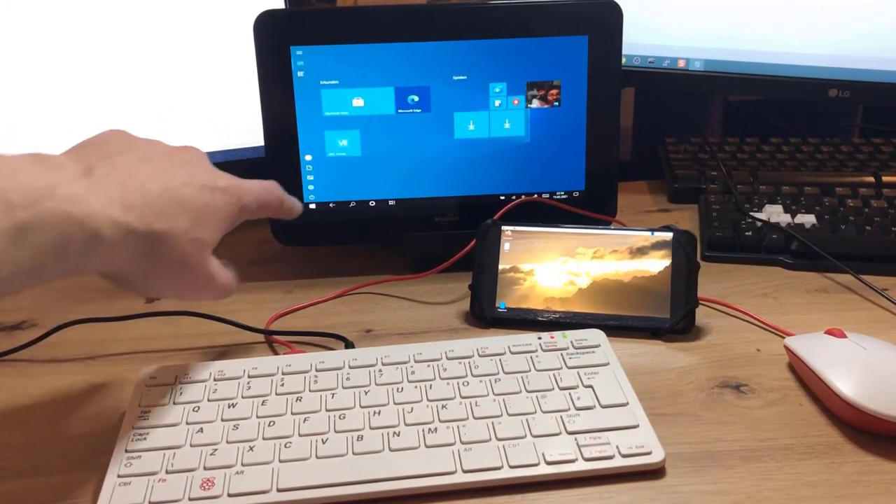
left_click(339, 137)
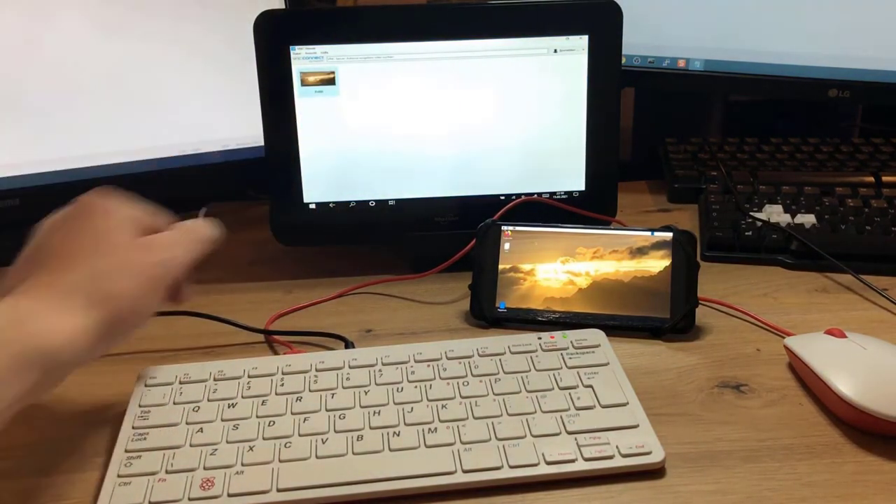
left_click(318, 80)
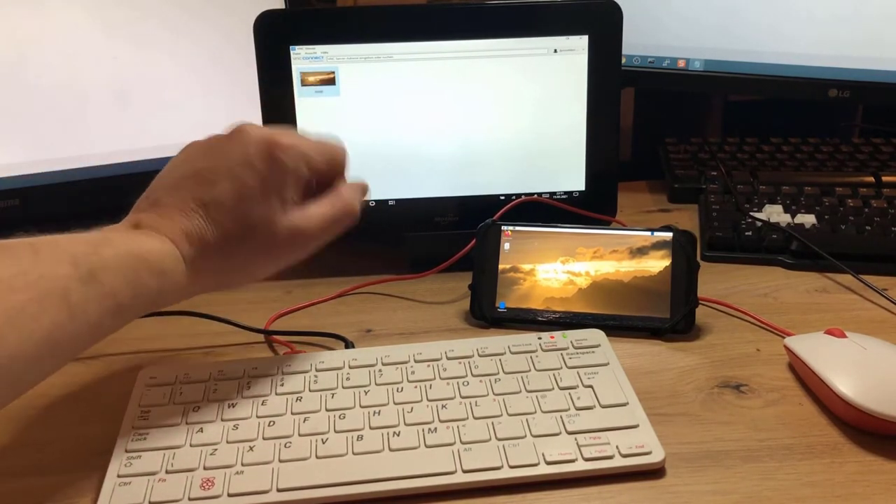
right_click(319, 80)
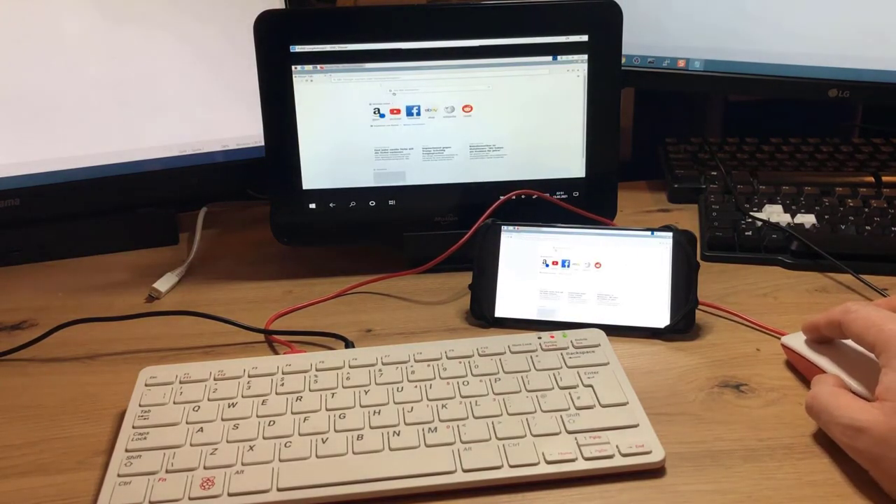
key("Return")
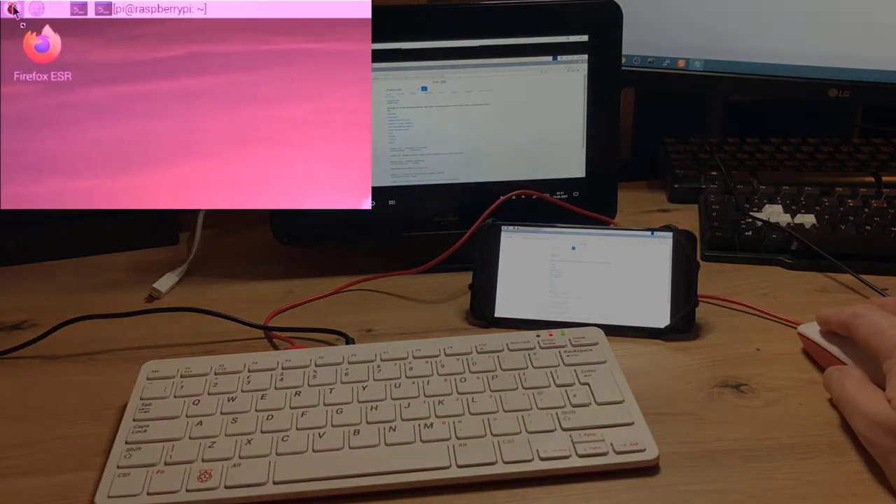
- Enable the VNC interface in the Raspberry Pi configuration (Raspberry-Pi-Konfiguration) and confirm the settings
left_click(10, 7)
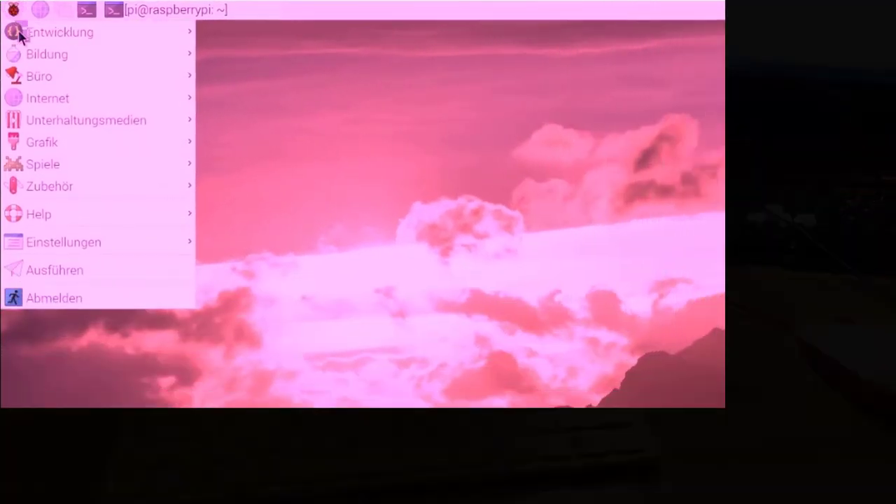
mouse_move(102, 248)
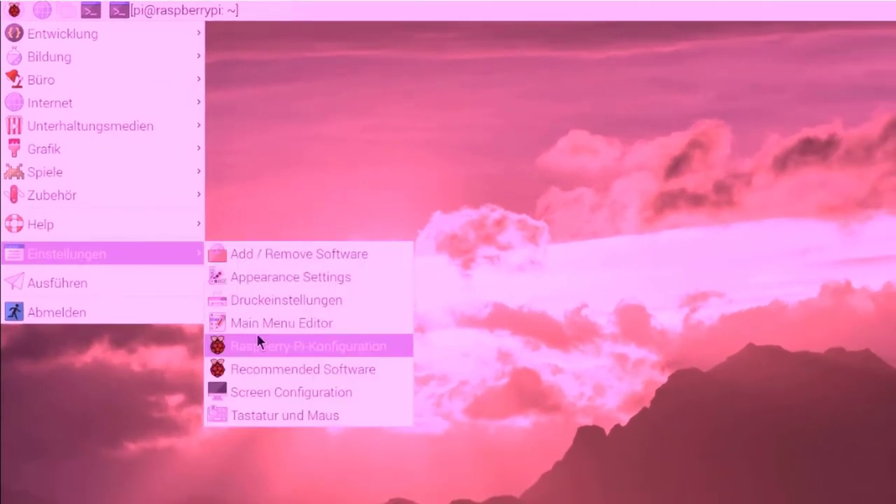
left_click(374, 346)
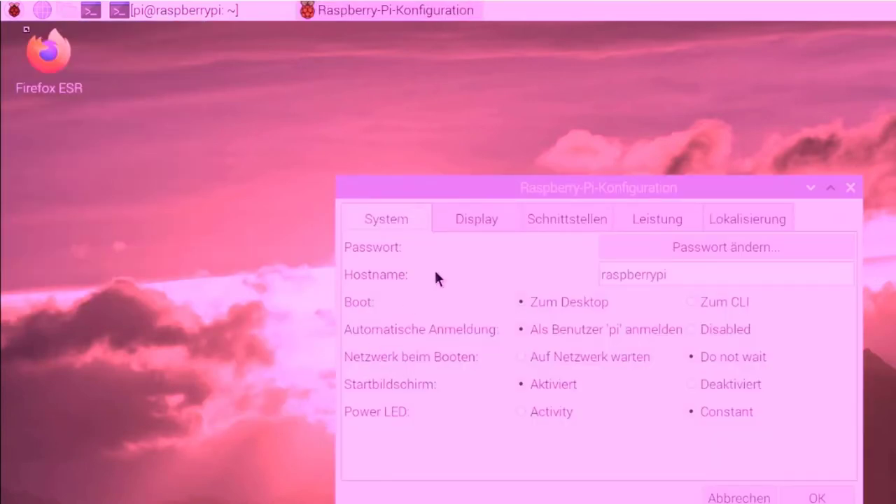
left_click(557, 219)
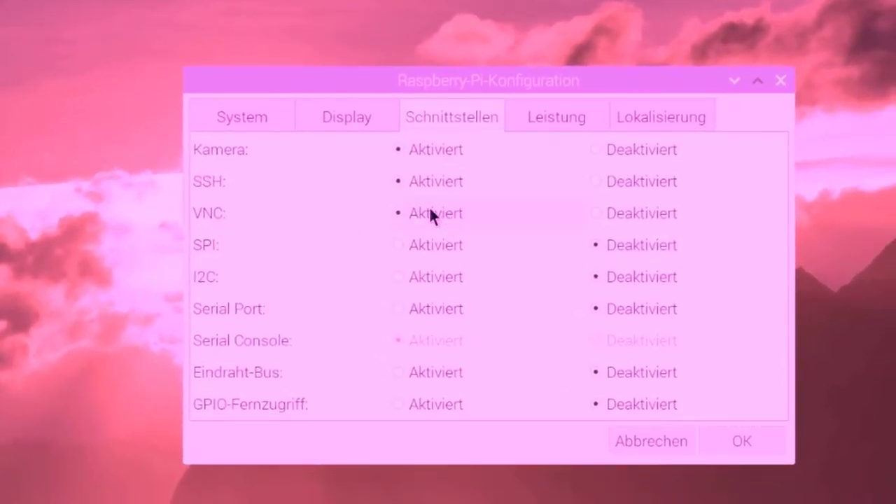
left_click(607, 212)
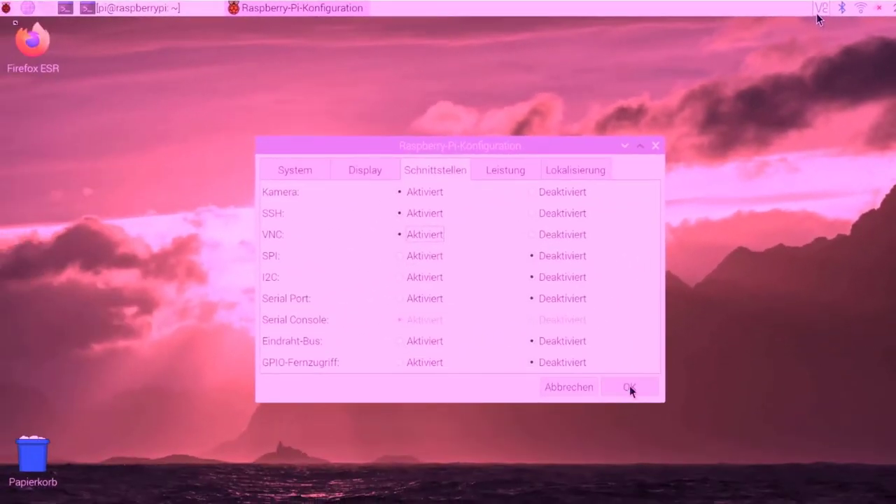
left_click(630, 390)
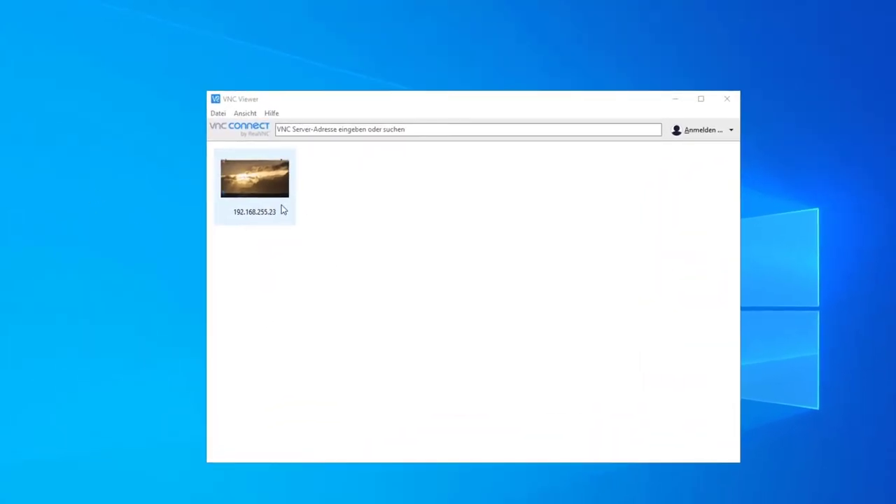
- Switch to VNC Viewer on the Windows computer and delete the saved 192.168.255.23 connection from the address book
right_click(267, 188)
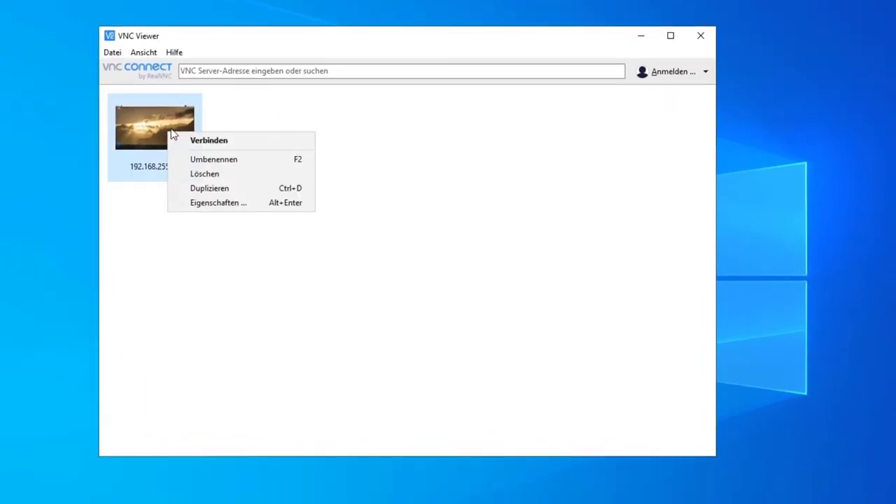
left_click(196, 174)
left_click(471, 271)
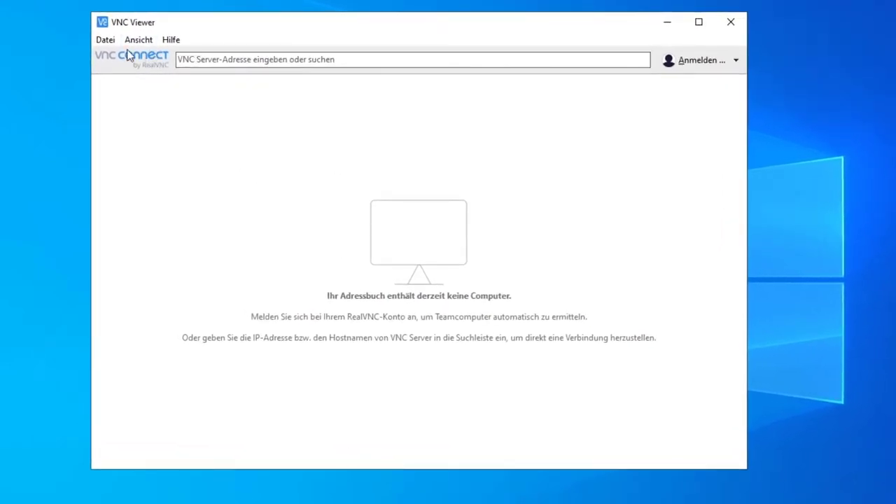
- Start a new connection to the VNC server at address 192.168.255.23
left_click(106, 42)
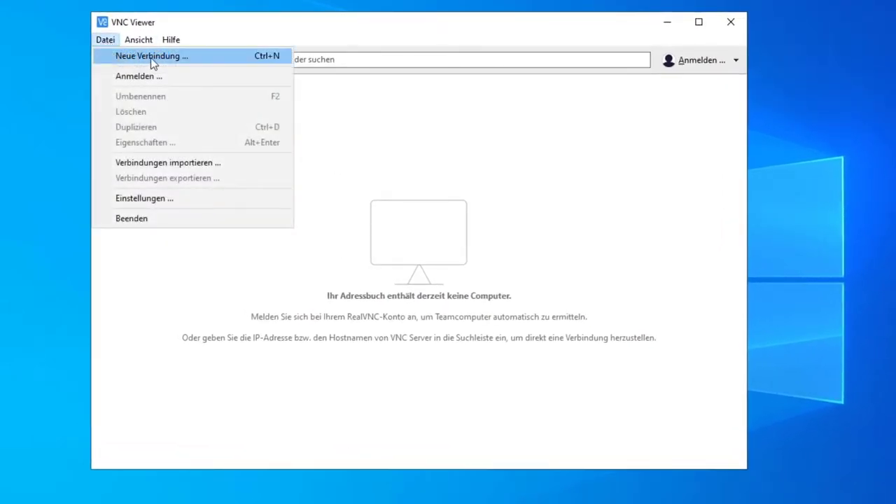
left_click(328, 59)
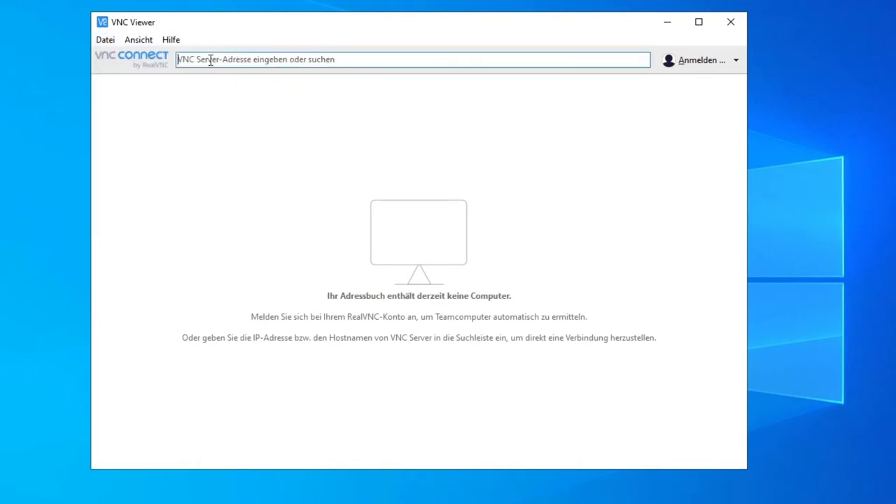
type("19")
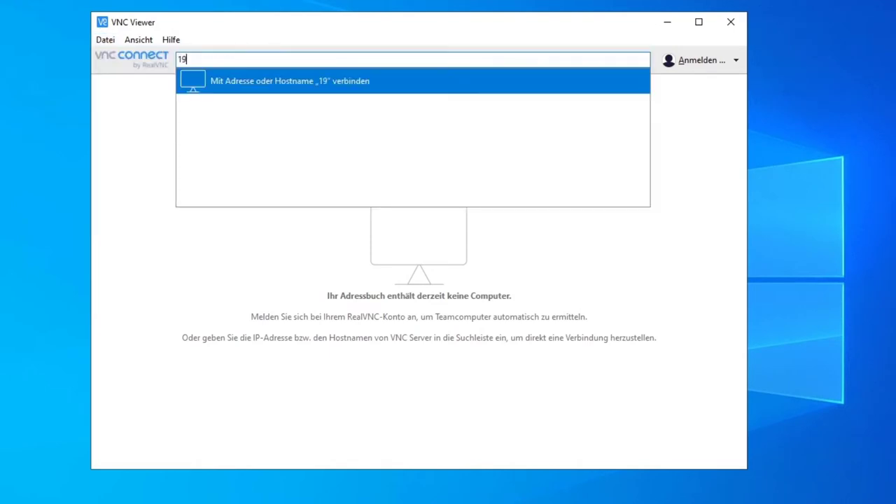
type("2.168")
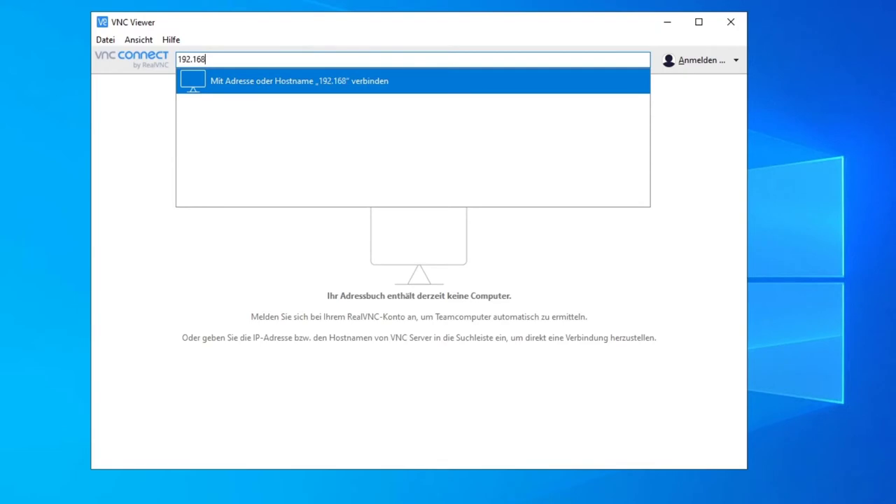
type(".255.23")
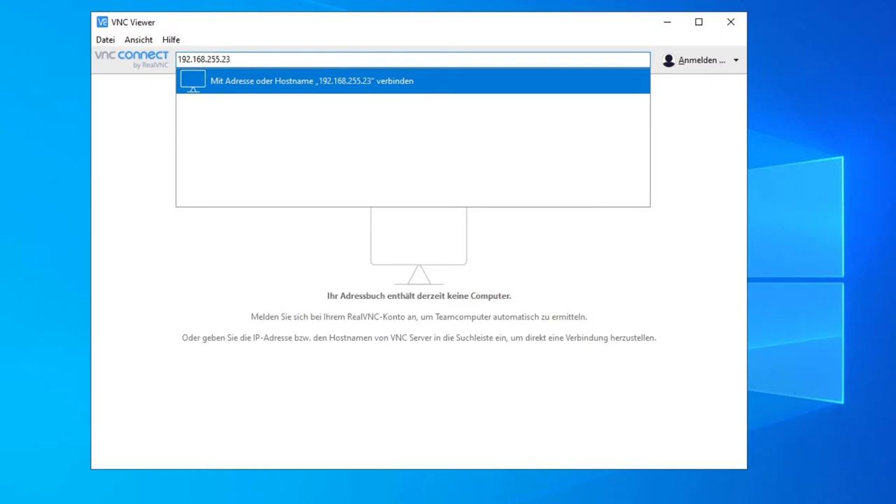
key("Return")
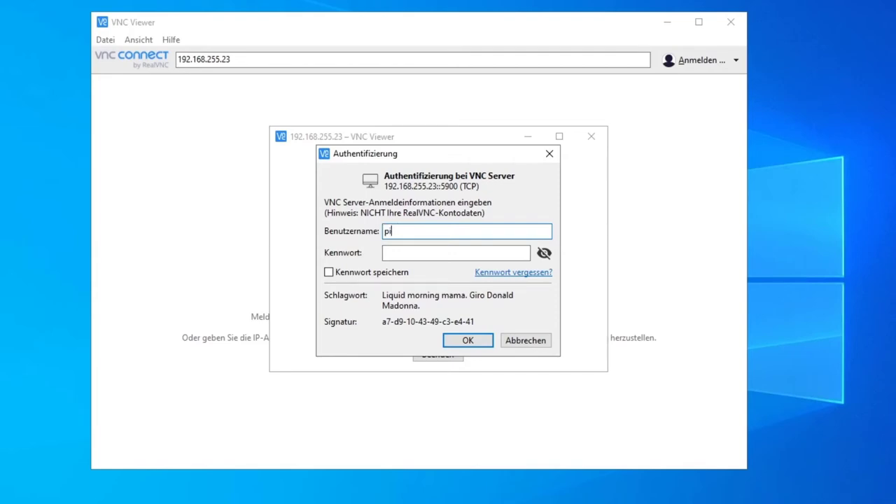
- Authenticate at the VNC server as user pi with the account password, and have the password saved
left_click(448, 254)
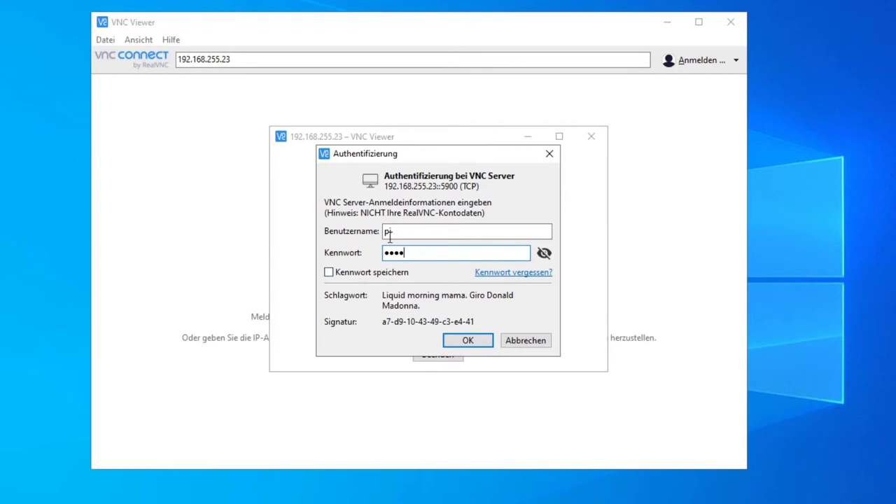
left_click(349, 274)
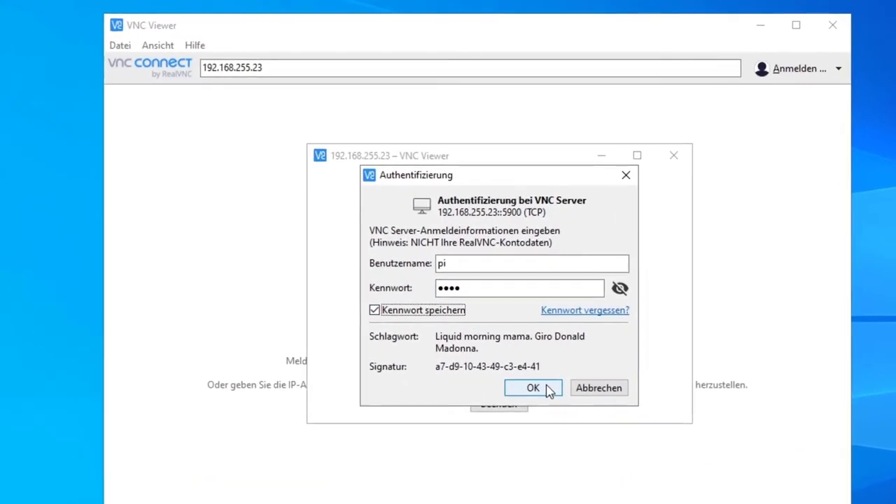
left_click(465, 341)
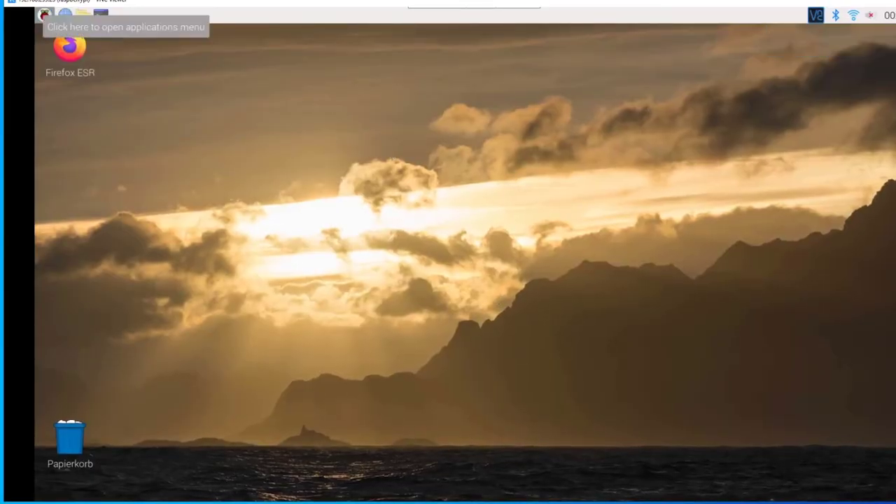
- Look through the remote session's toolbar functions, then open the file transfer window and close it again
mouse_move(420, 11)
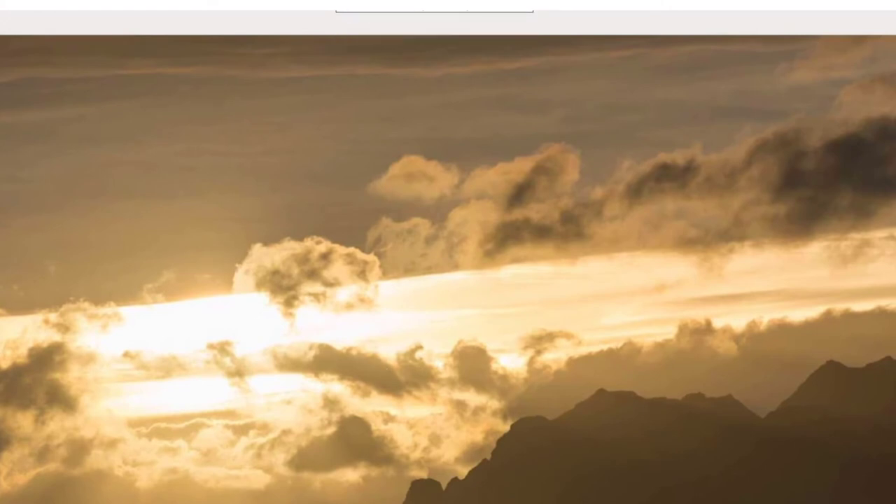
mouse_move(413, 6)
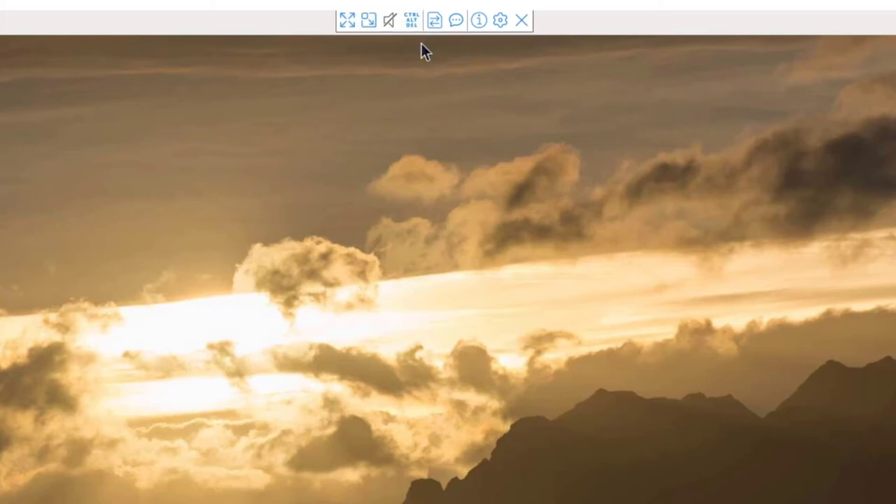
mouse_move(366, 14)
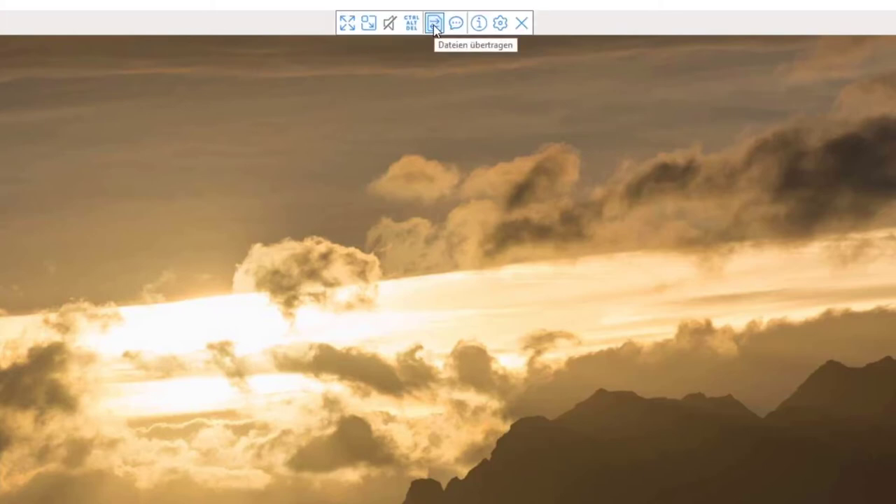
left_click(435, 24)
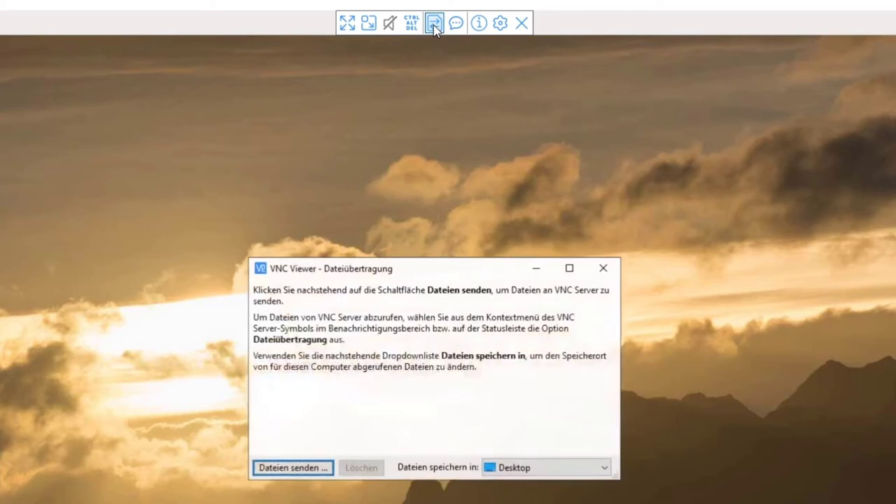
left_click(604, 269)
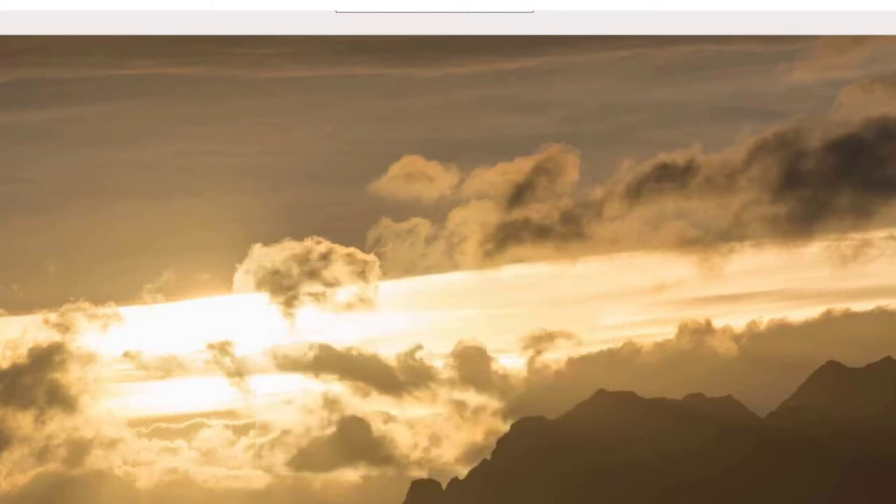
- Open the connection's properties and review its general (Allgemein) security settings and its options (Optionen)
mouse_move(454, 3)
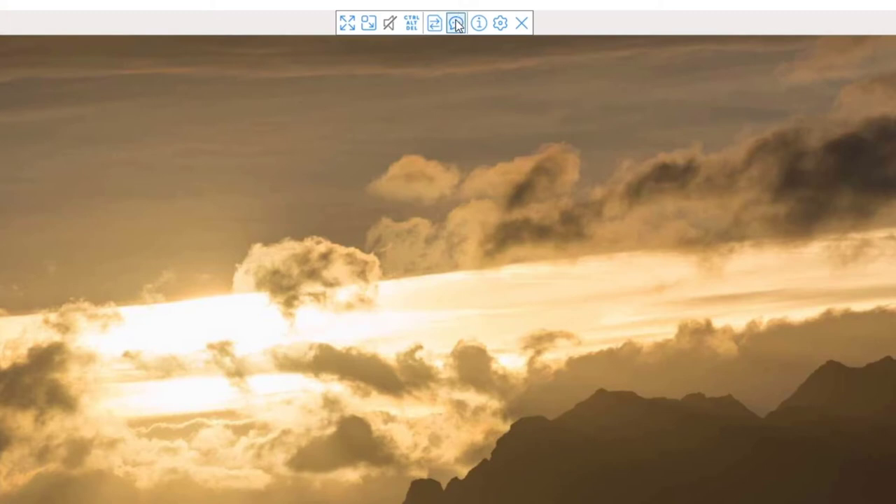
left_click(500, 24)
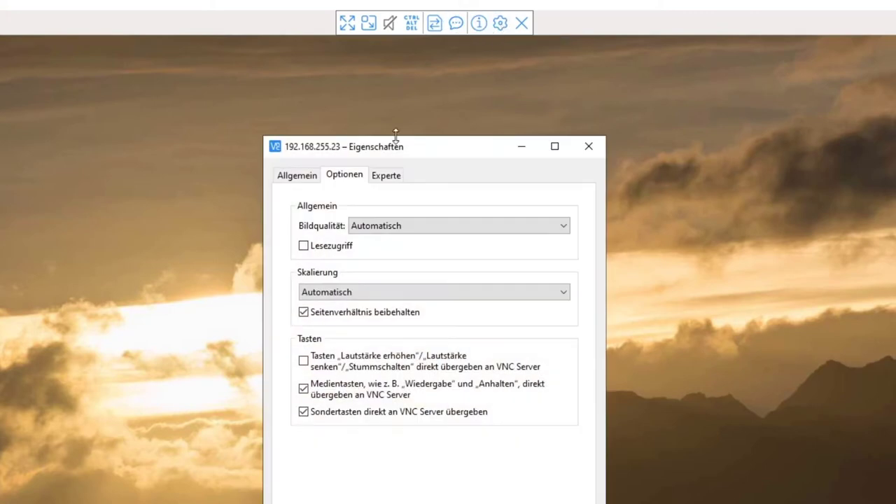
left_click_drag(403, 151, 427, 102)
left_click(321, 125)
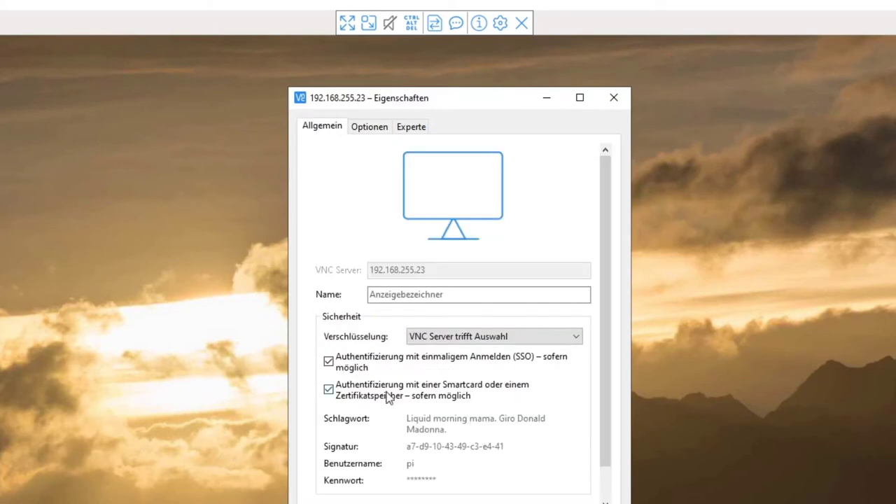
left_click(387, 124)
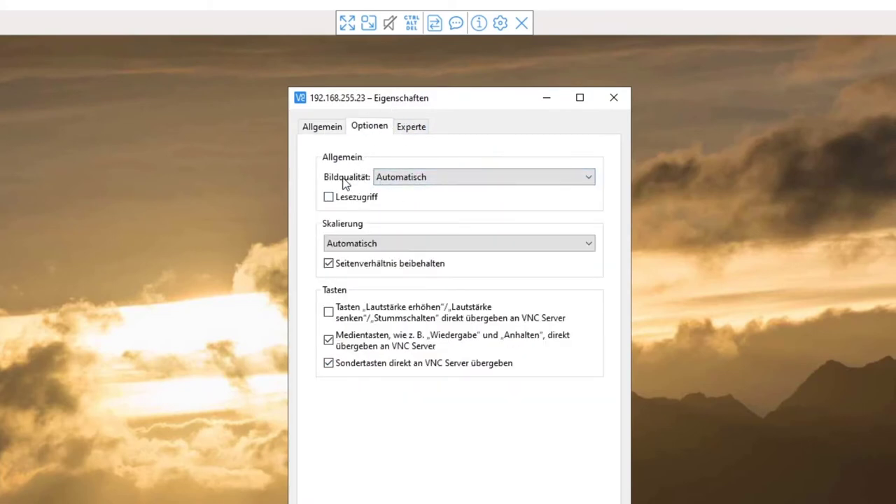
- Examine the choices offered for image quality (Bildqualität) and scaling (Skalierung) in the connection's properties
left_click(417, 182)
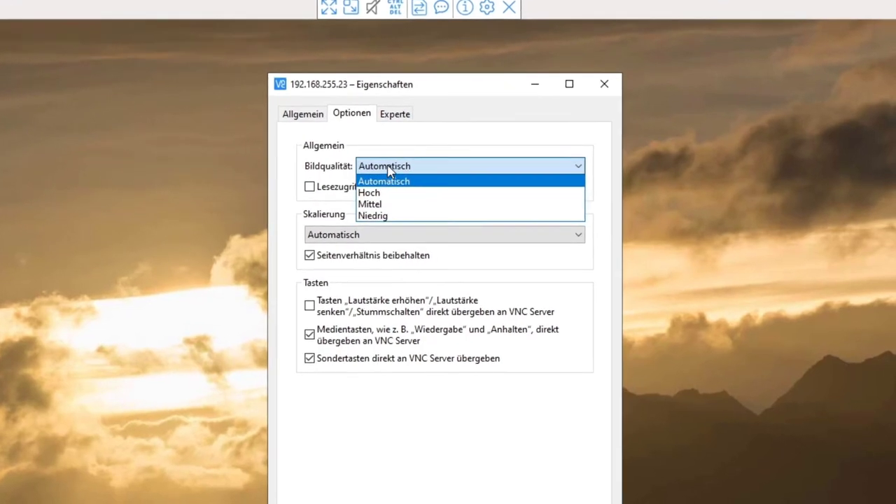
left_click(385, 167)
left_click(385, 168)
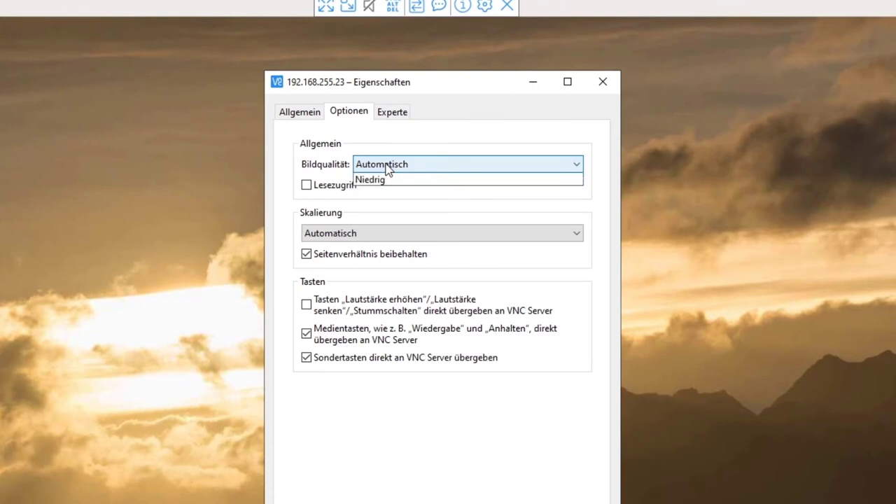
left_click(403, 140)
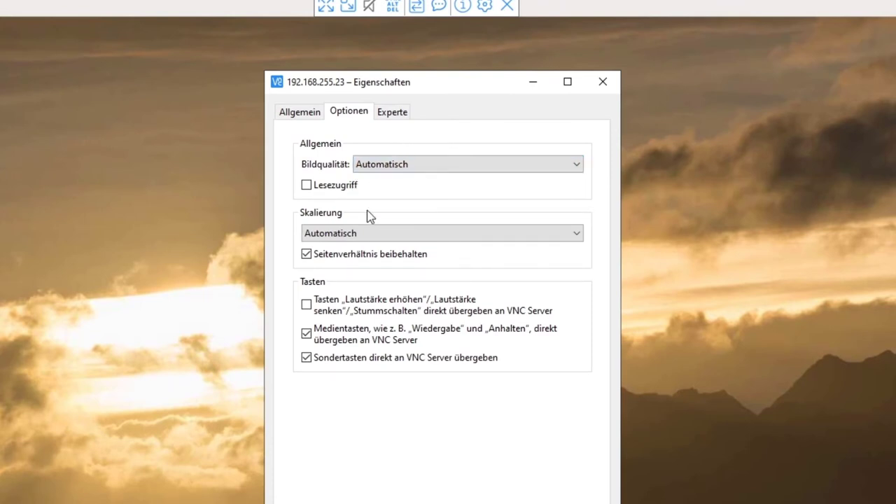
left_click(320, 233)
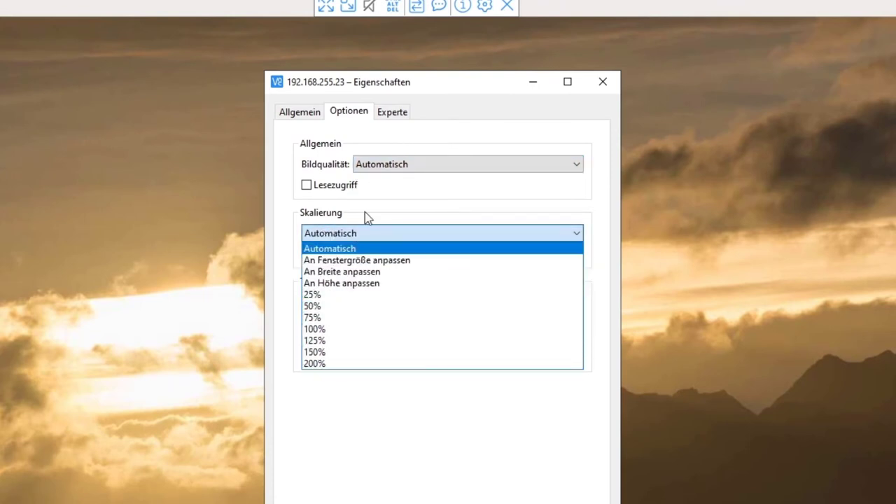
left_click(387, 203)
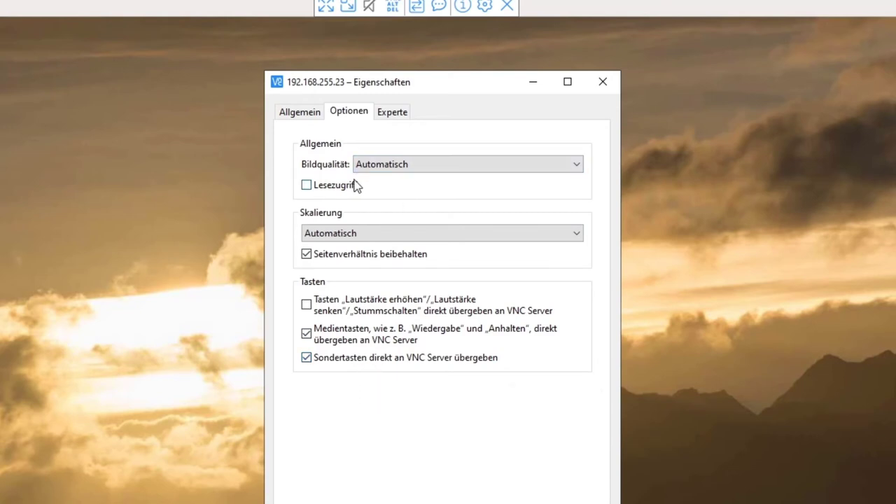
- Turn on read-only access (Lesezugriff) in the connection's options and reposition the properties window over the remote desktop
left_click(309, 186)
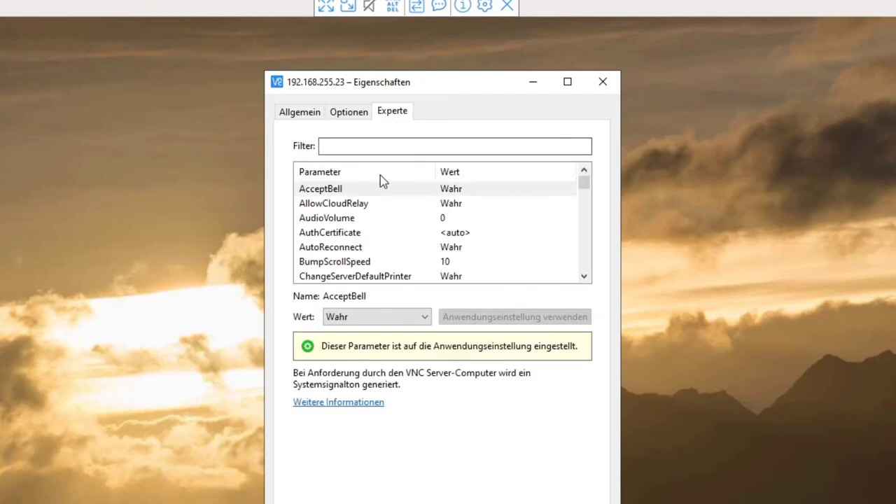
left_click(350, 113)
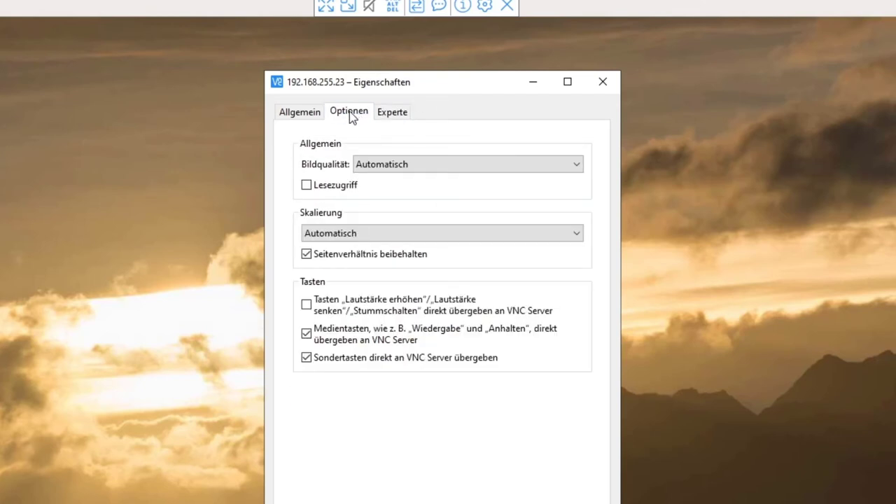
left_click(326, 187)
left_click_drag(464, 86, 261, 160)
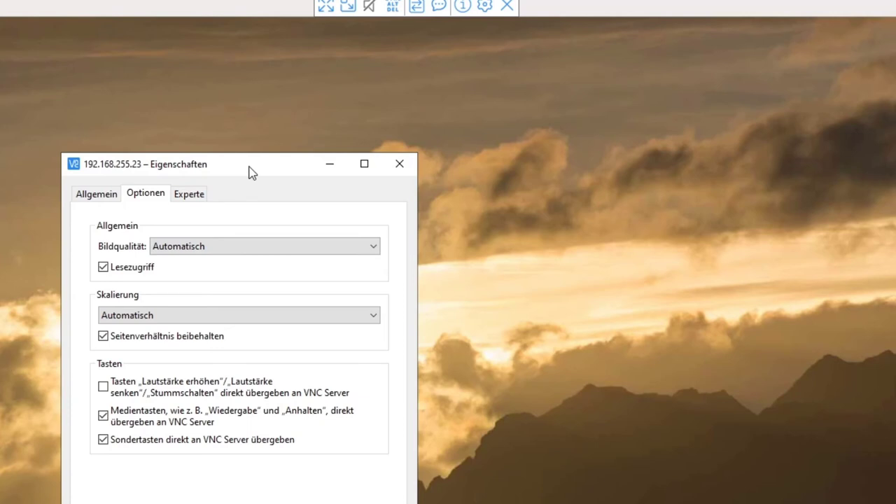
left_click_drag(252, 172, 394, 143)
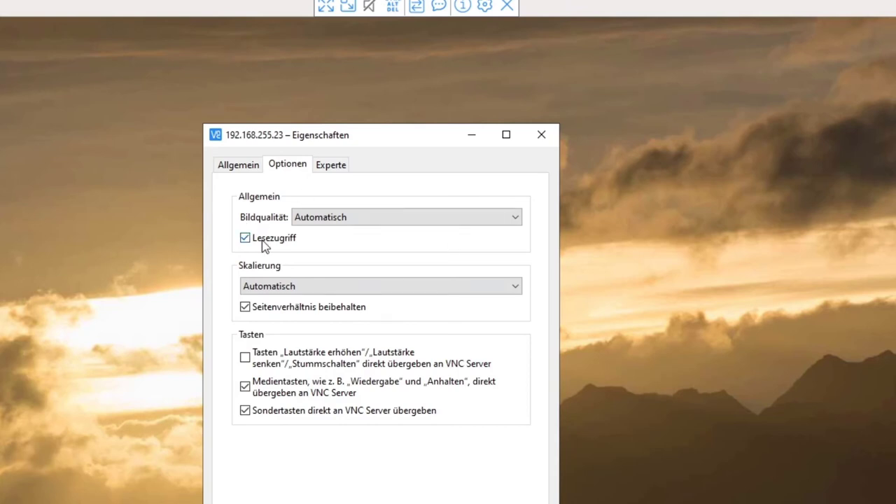
- Look through the expert (Experte) parameter list in the connection's properties
left_click(319, 165)
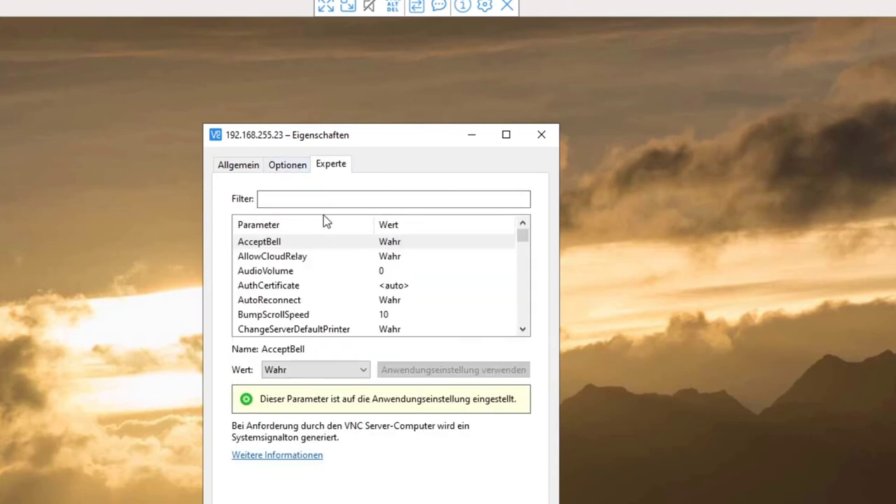
scroll(324, 241, "down", 4)
scroll(318, 231, "up", 4)
- Turn off read-only access (Lesezugriff) in the connection's options and accept the properties
left_click(288, 166)
left_click(261, 238)
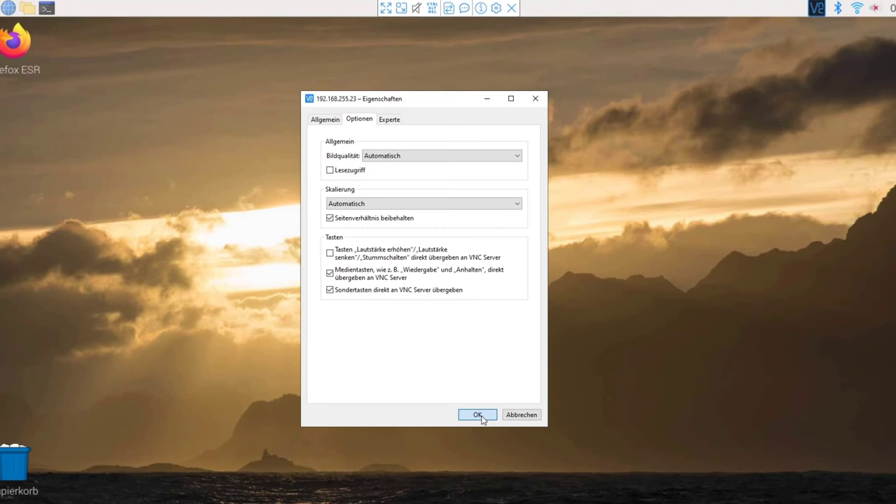
left_click(504, 467)
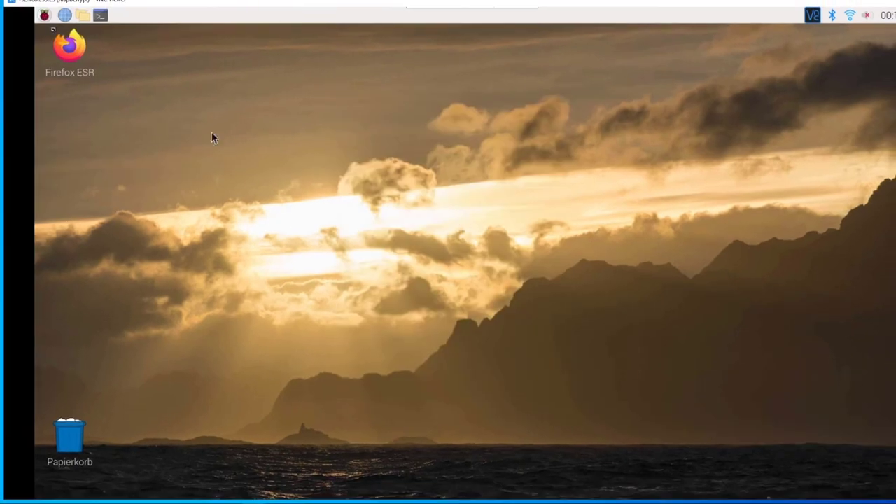
- Launch Firefox ESR on the remote Raspberry Pi desktop and open YouTube from the new tab page's top sites
double_click(69, 48)
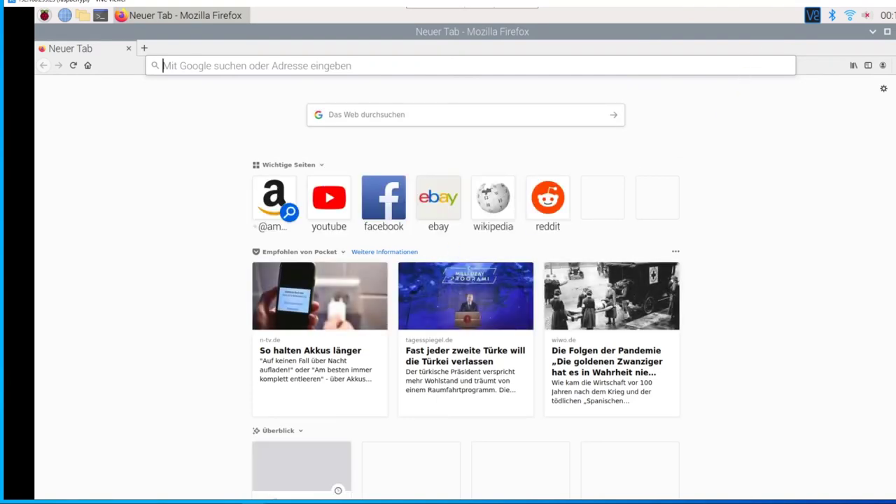
mouse_move(886, 9)
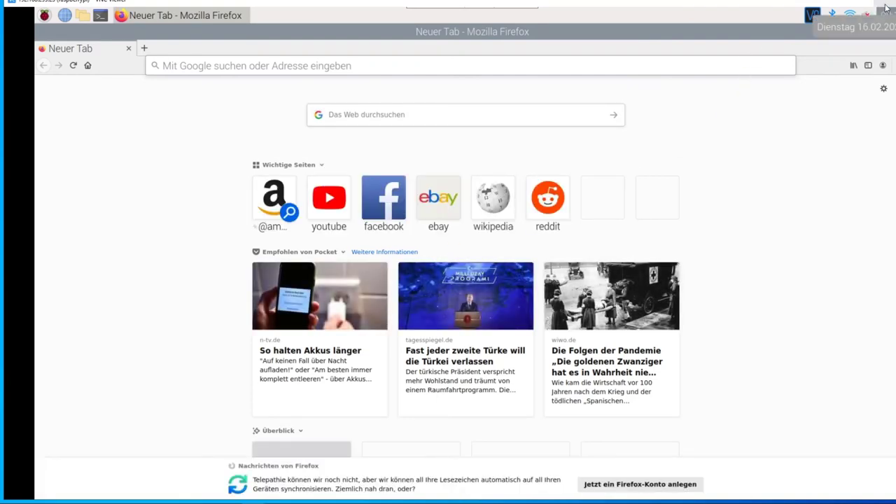
left_click(329, 198)
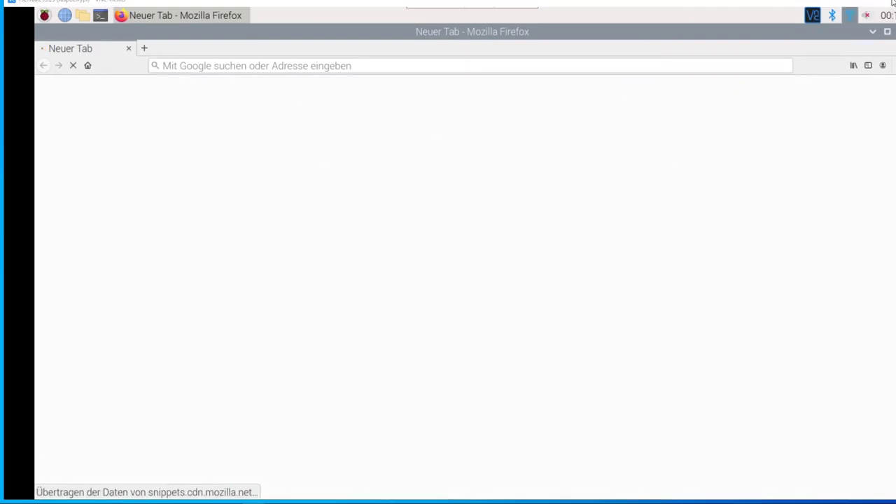